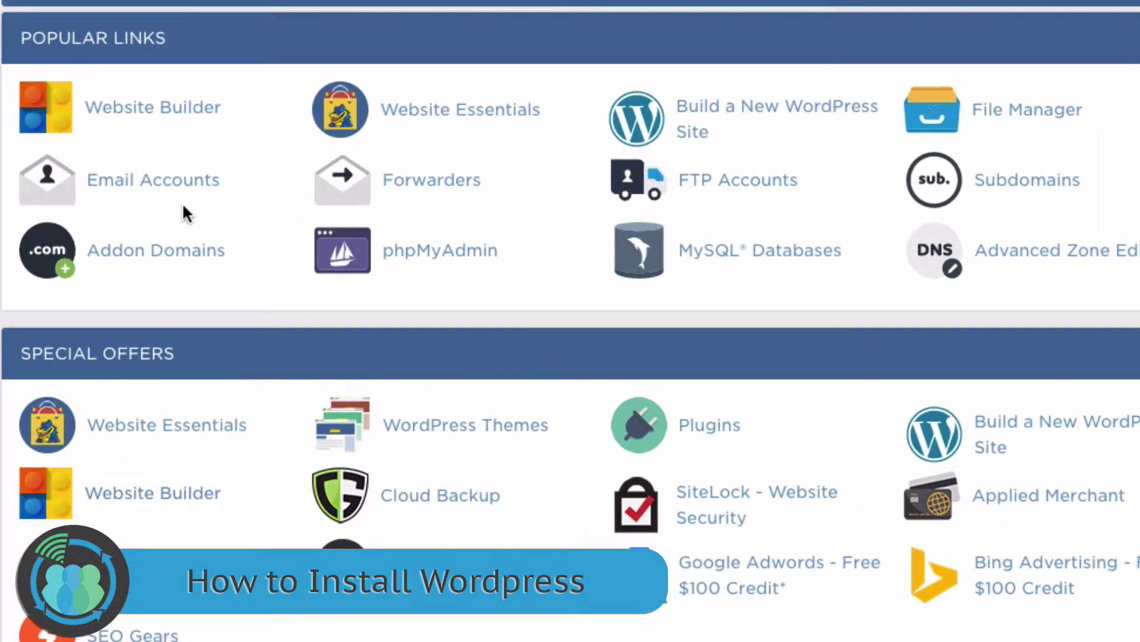
# Add ProStylePainters.com as an addon domain, keeping the auto-filled subdomain and document root
pyautogui.click(158, 250)
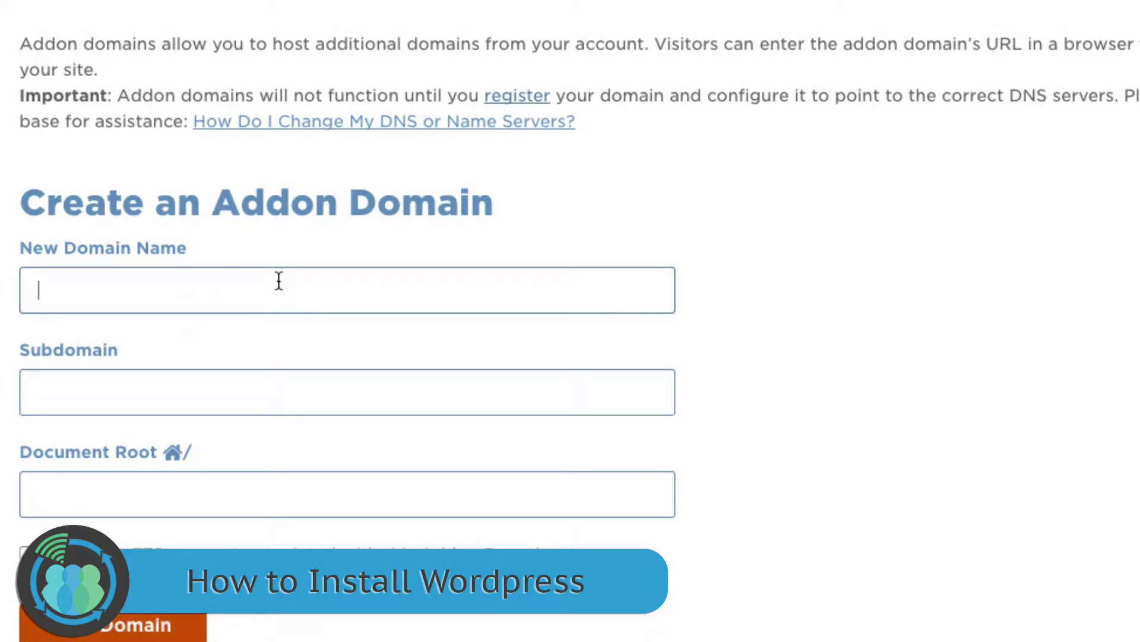
pyautogui.write('ProSt')
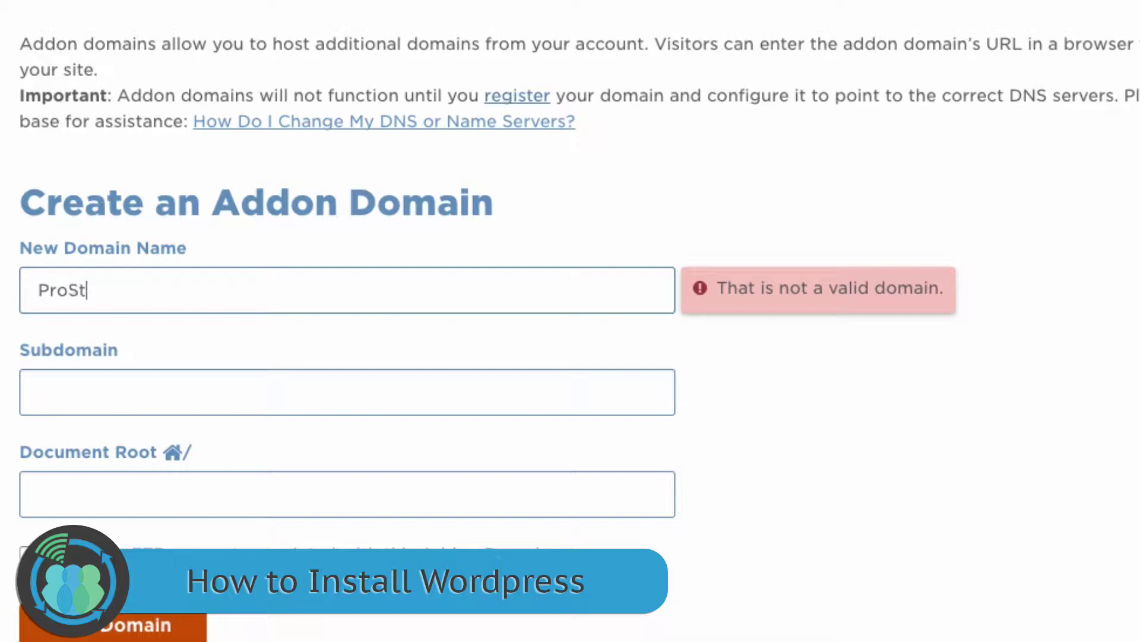
pyautogui.write('ylePainters.com')
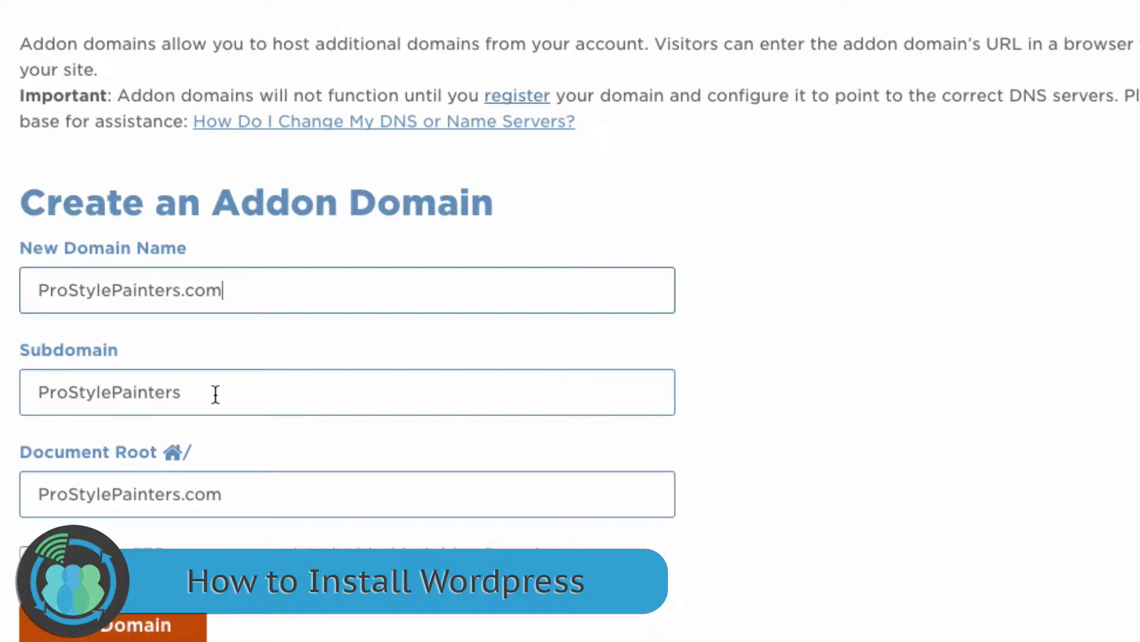
pyautogui.scroll(-5, 216, 394)
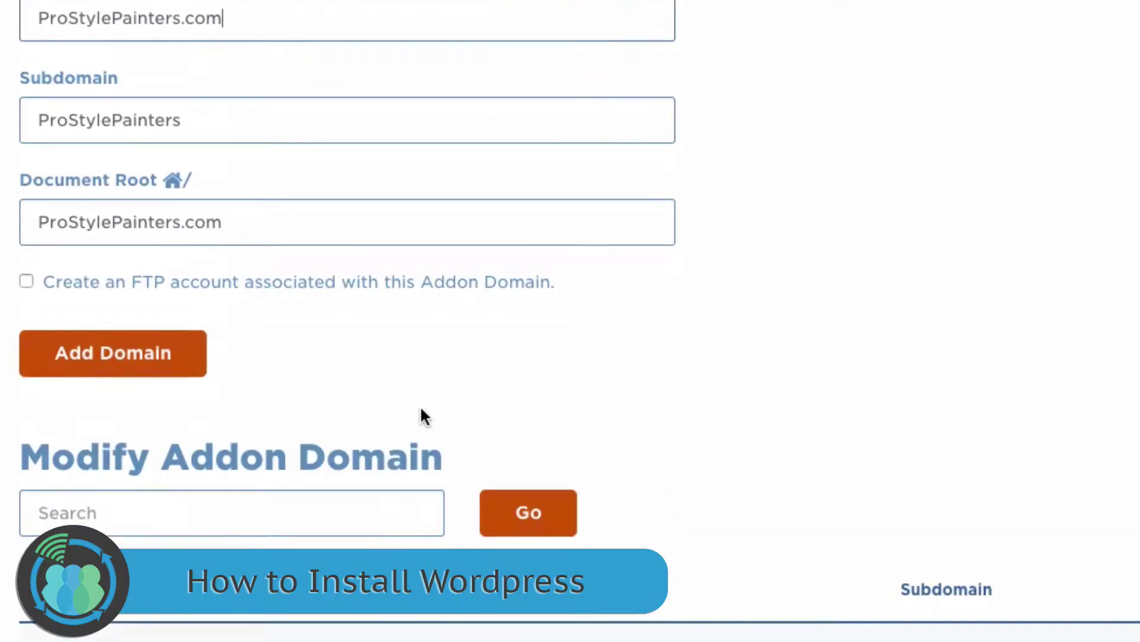
pyautogui.scroll(-2, 420, 410)
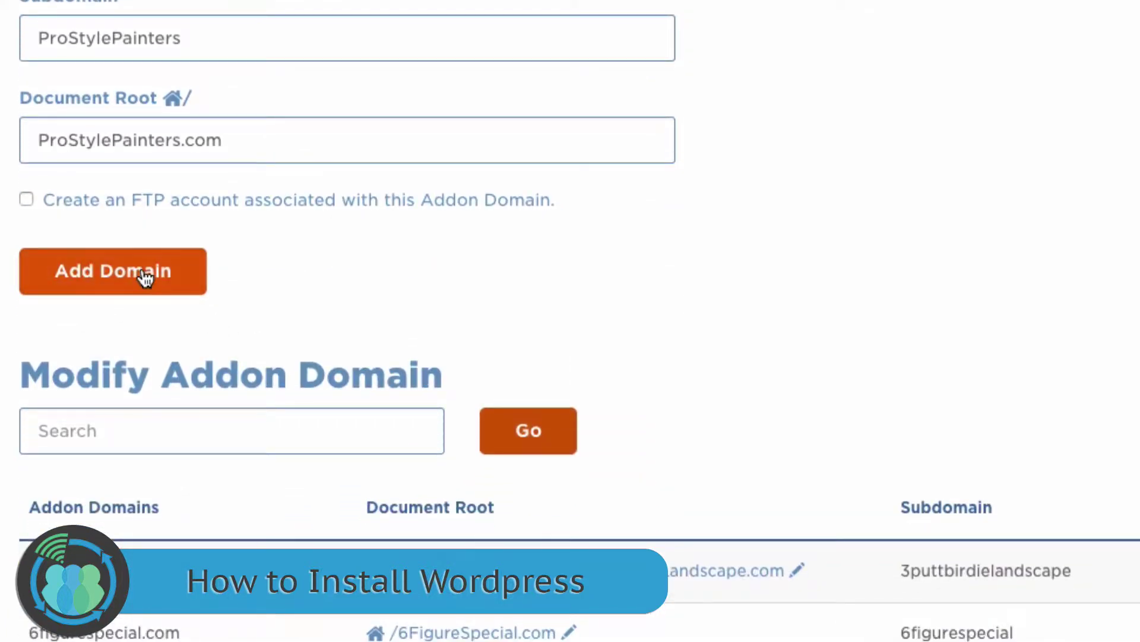
pyautogui.click(145, 274)
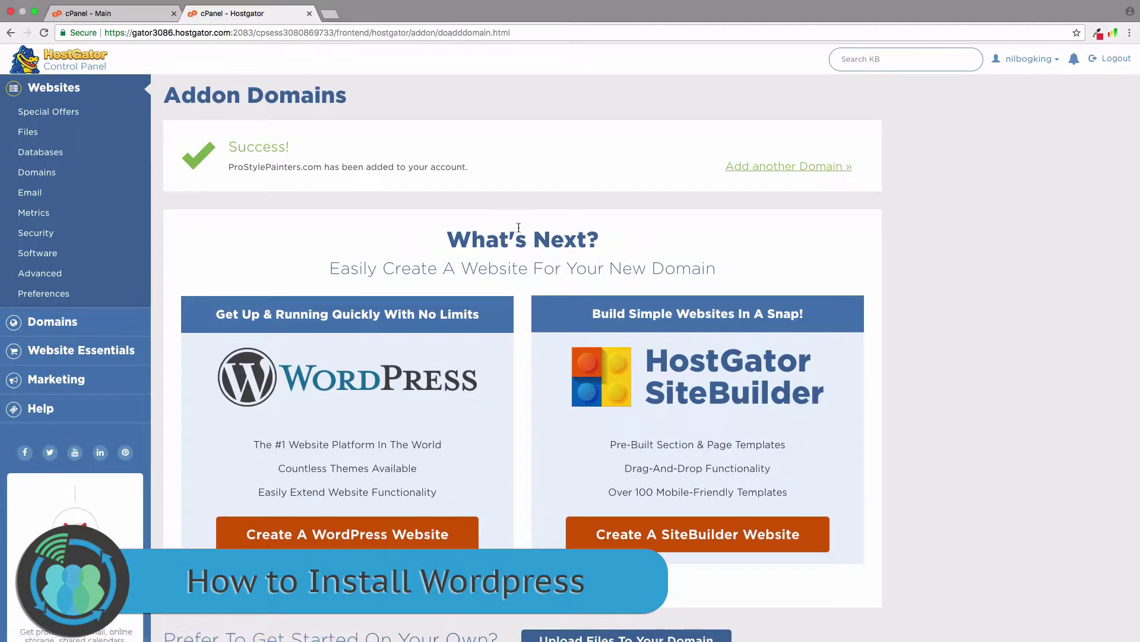
# Return to the cPanel home page and launch QuickInstall from the Software section
pyautogui.scroll(-2, 519, 228)
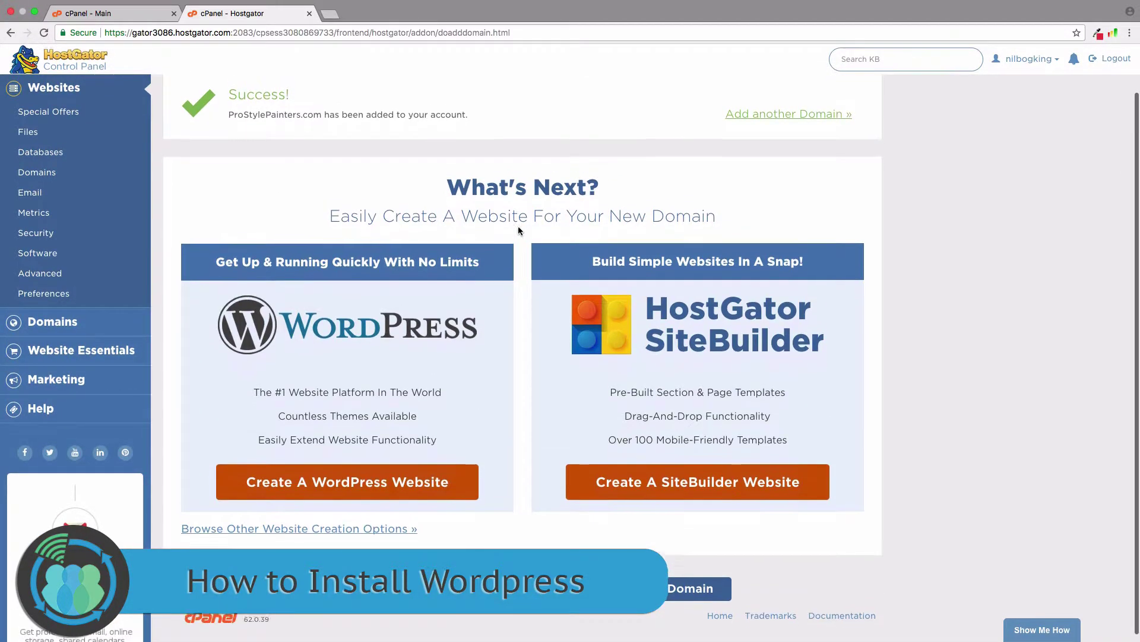
pyautogui.scroll(2, 518, 227)
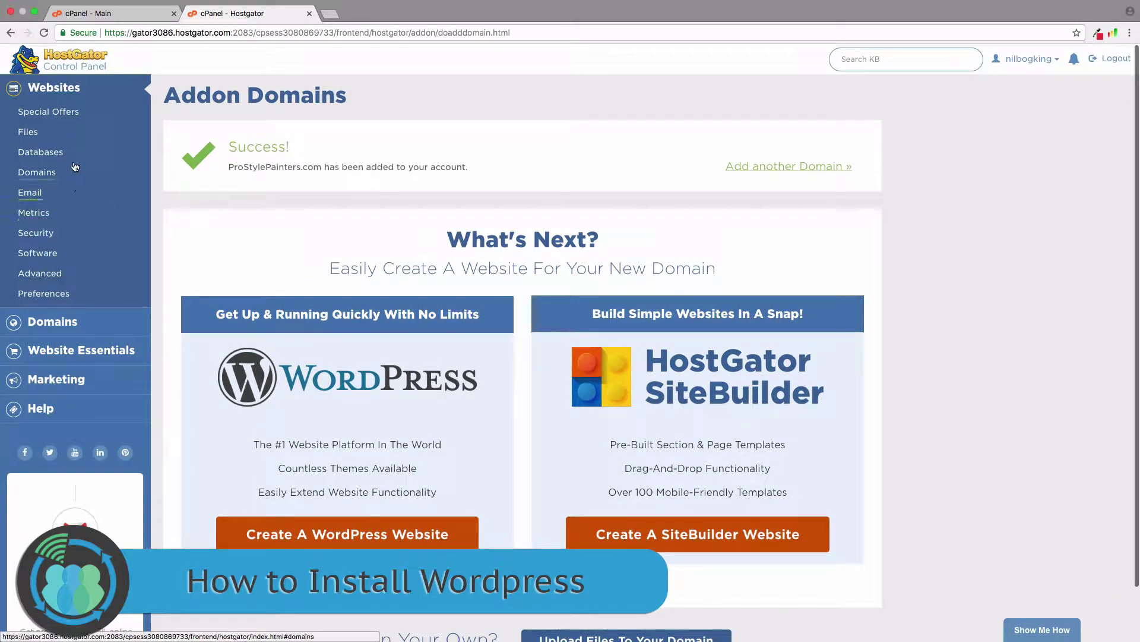
pyautogui.click(53, 97)
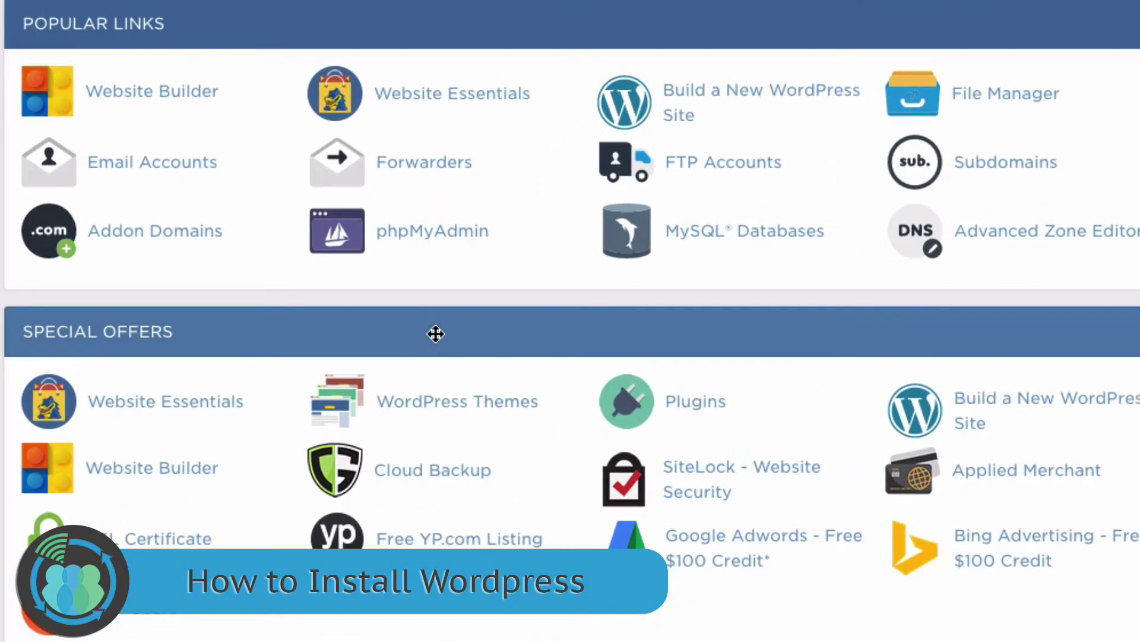
pyautogui.scroll(-3, 436, 334)
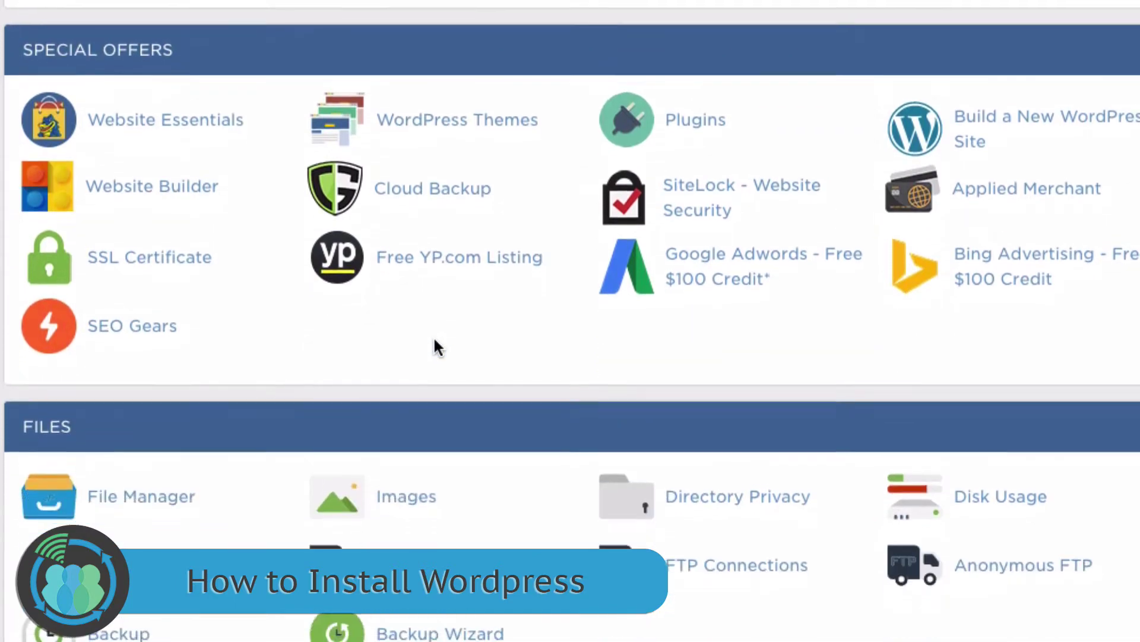
pyautogui.scroll(-15, 434, 343)
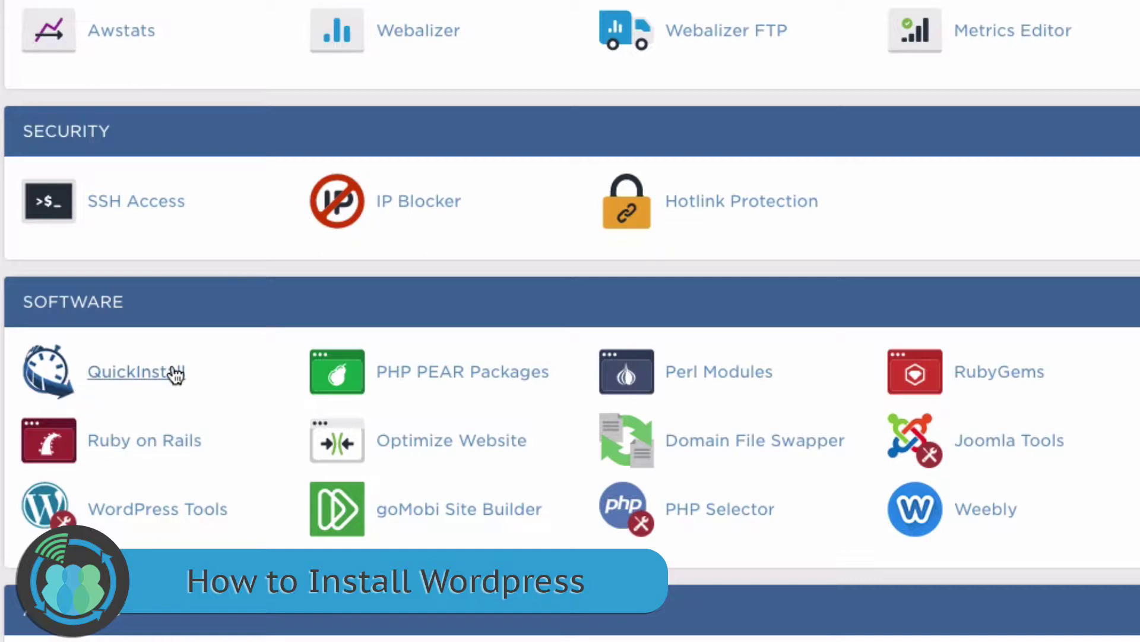
pyautogui.click(145, 376)
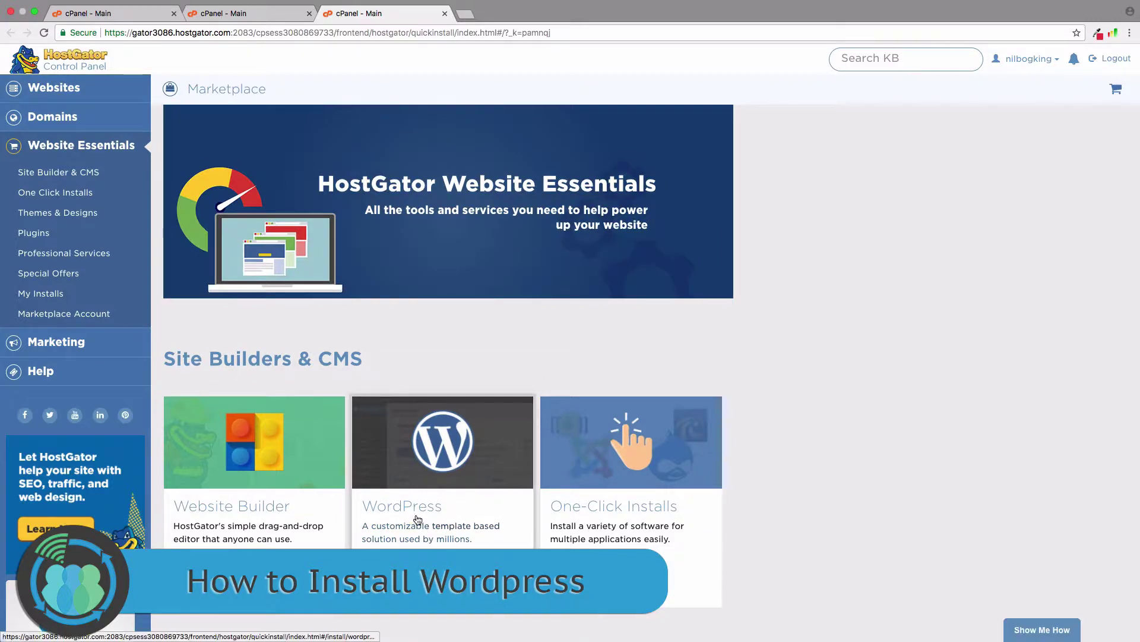
# Start a WordPress install on prostylepainters.com and continue to the install settings
pyautogui.click(418, 514)
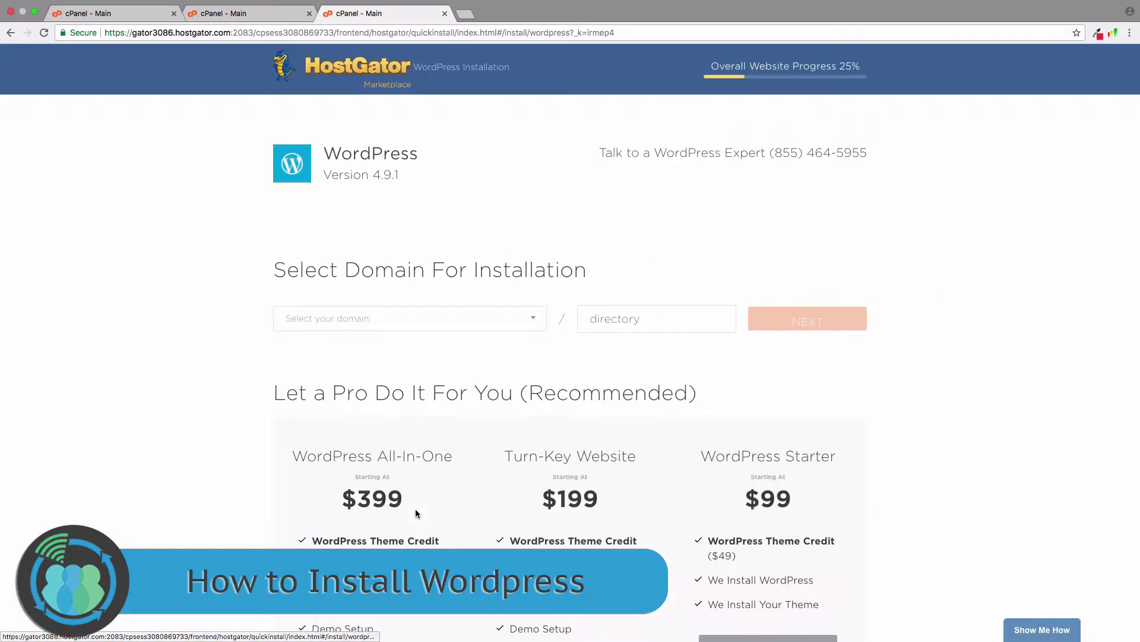
pyautogui.click(534, 317)
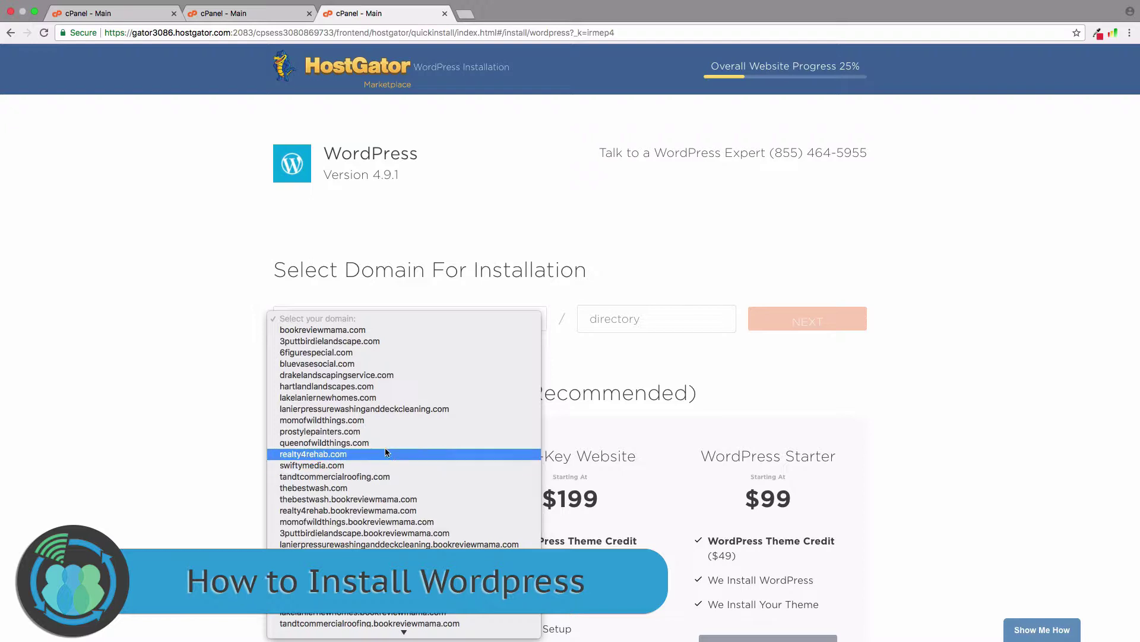
pyautogui.click(387, 431)
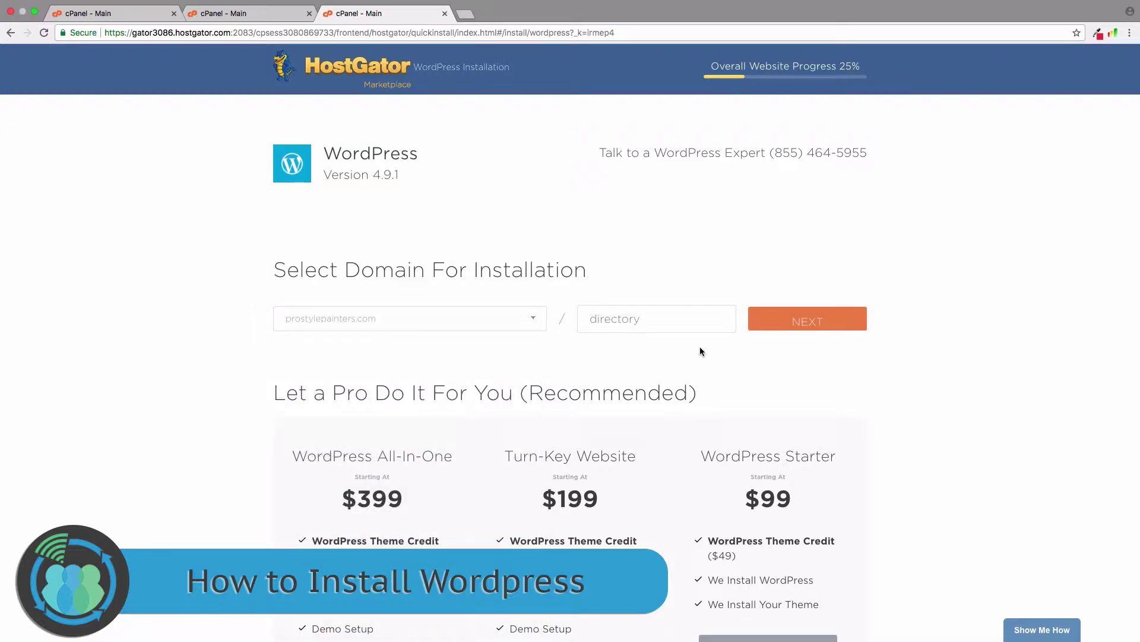
pyautogui.scroll(-3, 758, 384)
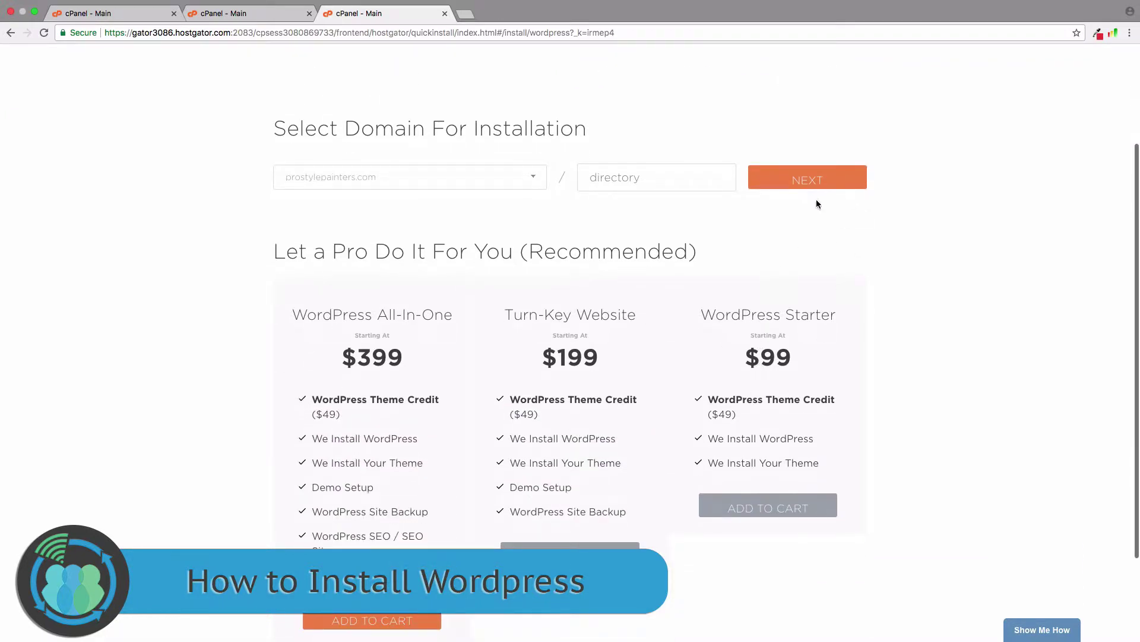
pyautogui.click(815, 181)
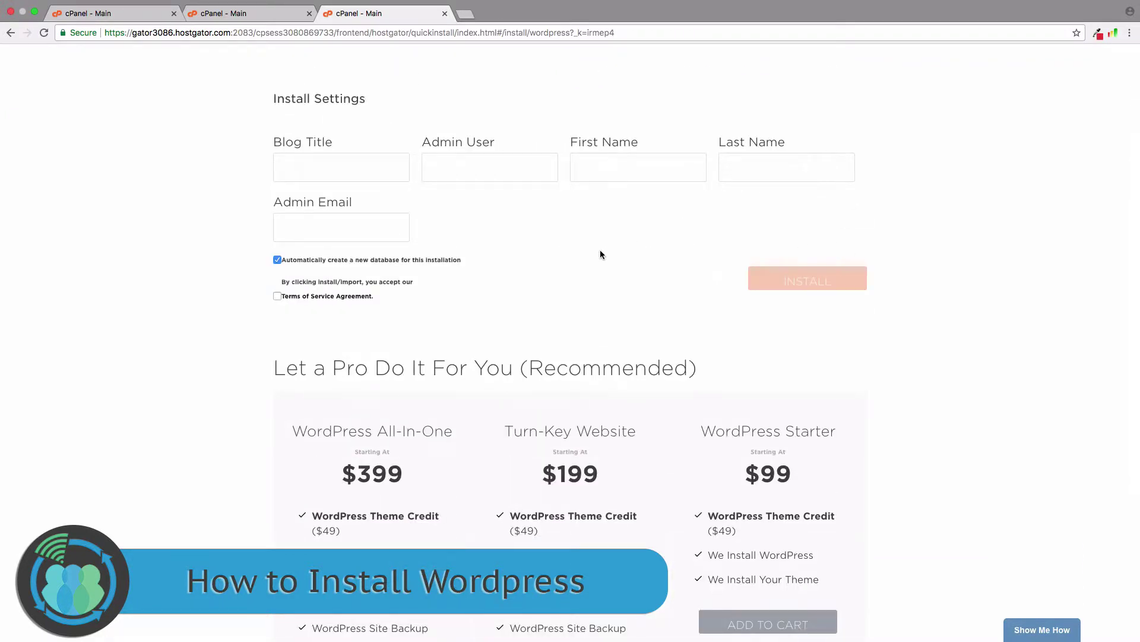
# Enter blog title 'Pro Style Painters' and admin username PSPaint
pyautogui.scroll(2, 586, 248)
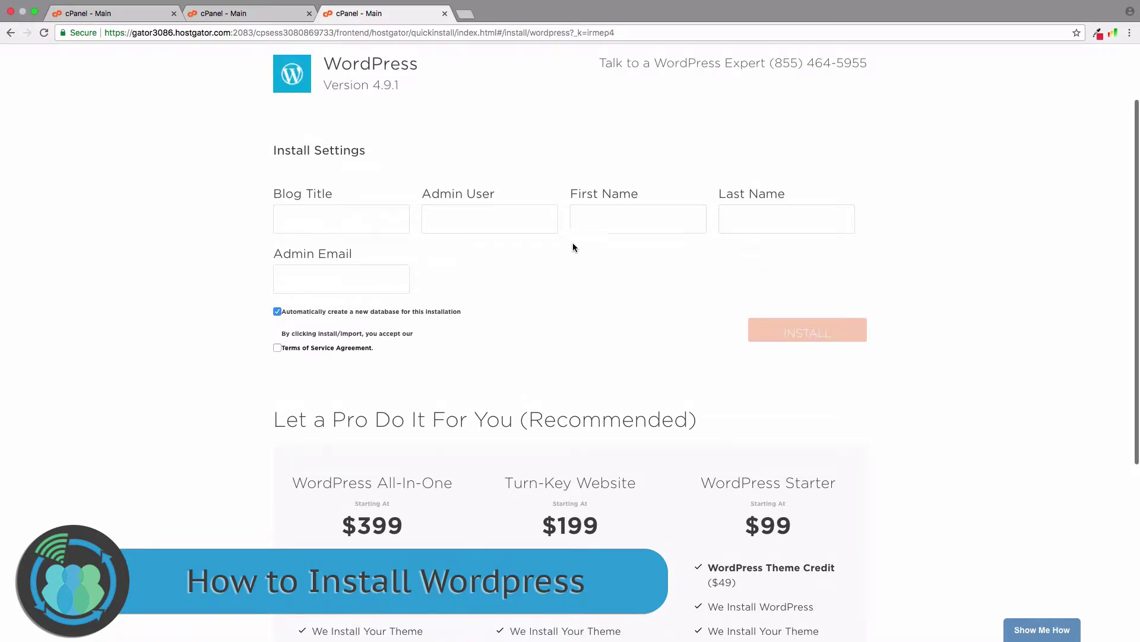
pyautogui.click(327, 215)
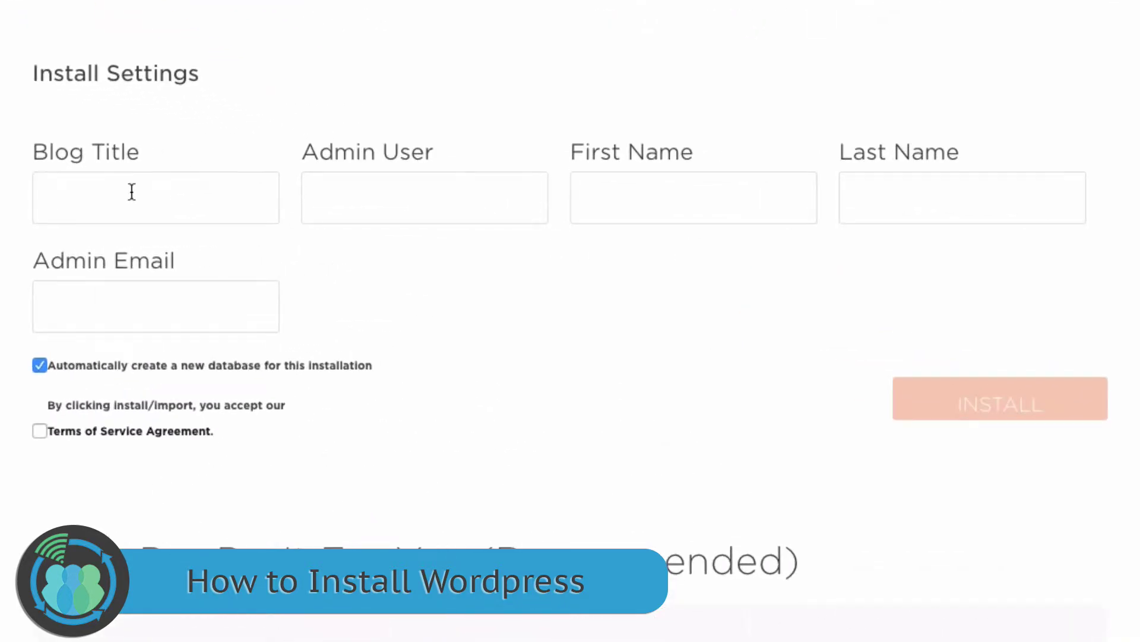
pyautogui.write('Pro Style Painters')
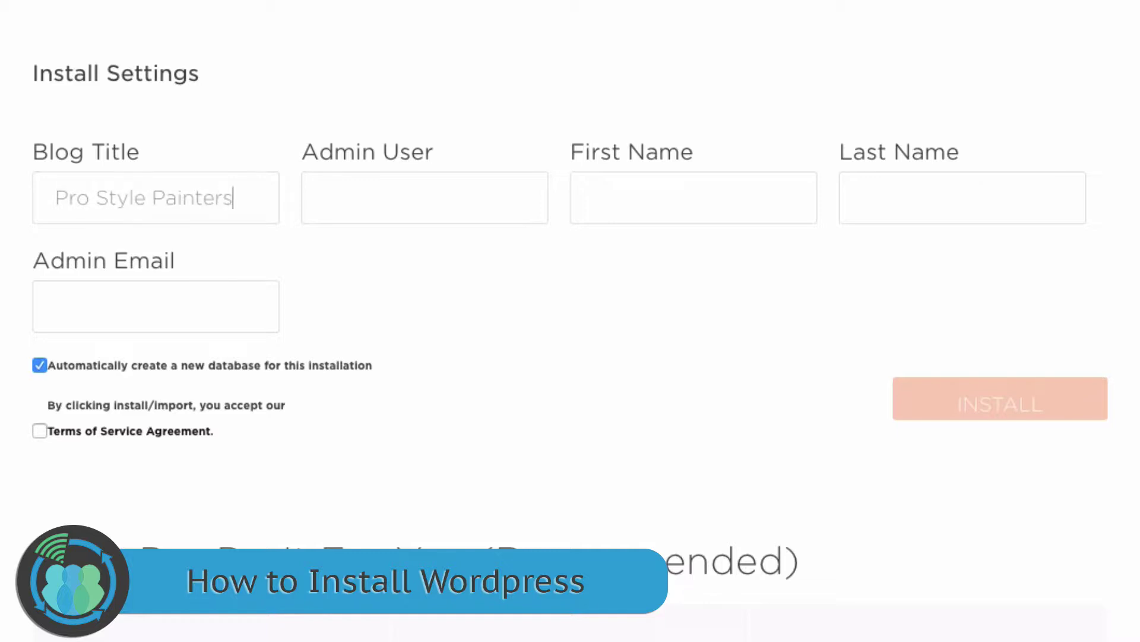
pyautogui.press('Tab')
pyautogui.write('admin')
pyautogui.press('BackSpace')
pyautogui.press('BackSpace')
pyautogui.press('BackSpace')
pyautogui.press('BackSpace')
pyautogui.press('BackSpace')
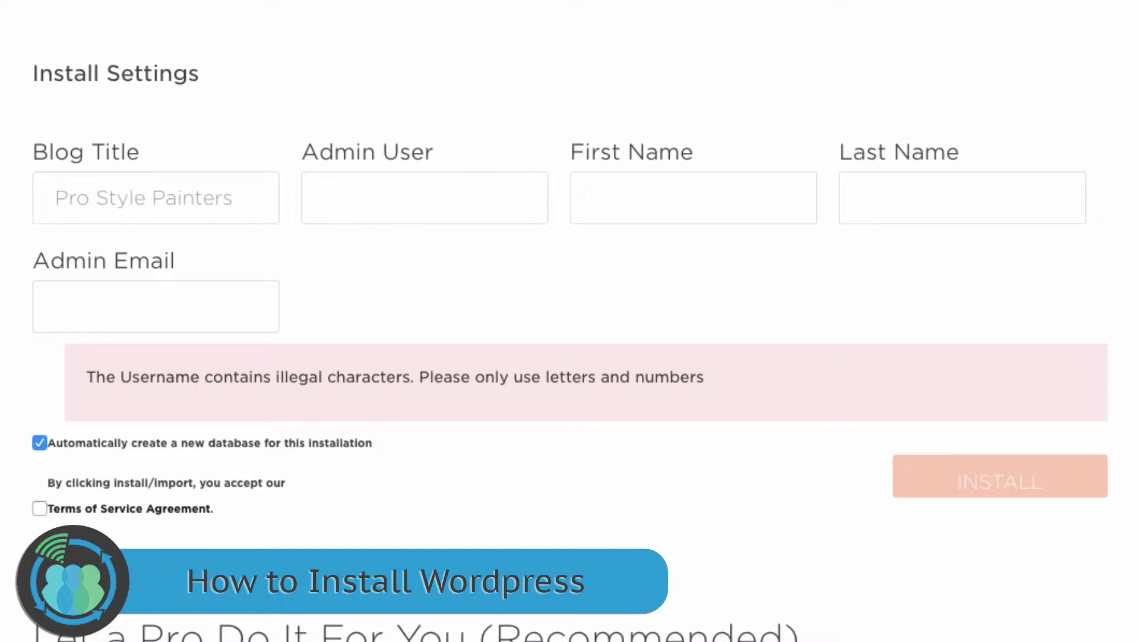
pyautogui.write('P')
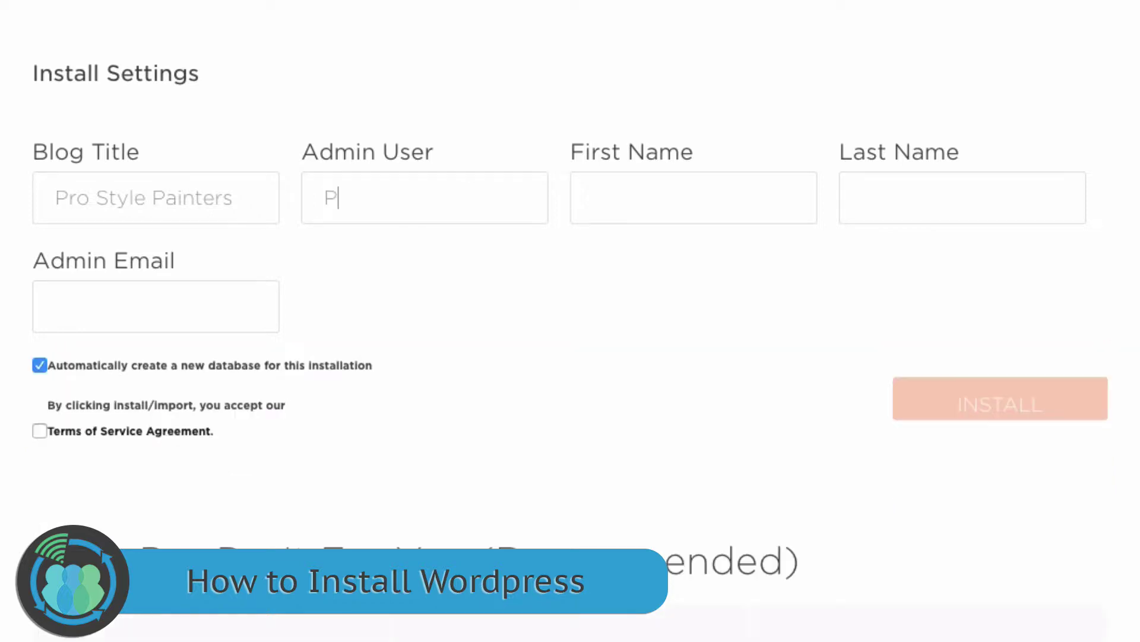
pyautogui.write('SPaint')
# Fill in the owner's first and last name and admin email, accept the terms, and install
pyautogui.press('Tab')
pyautogui.press('Tab')
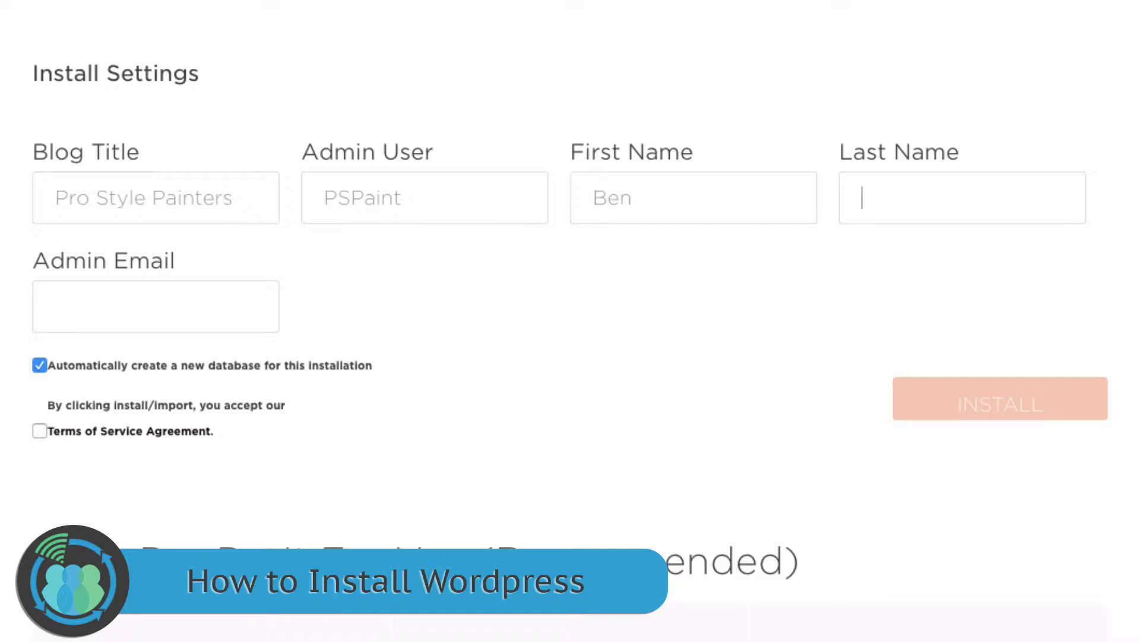
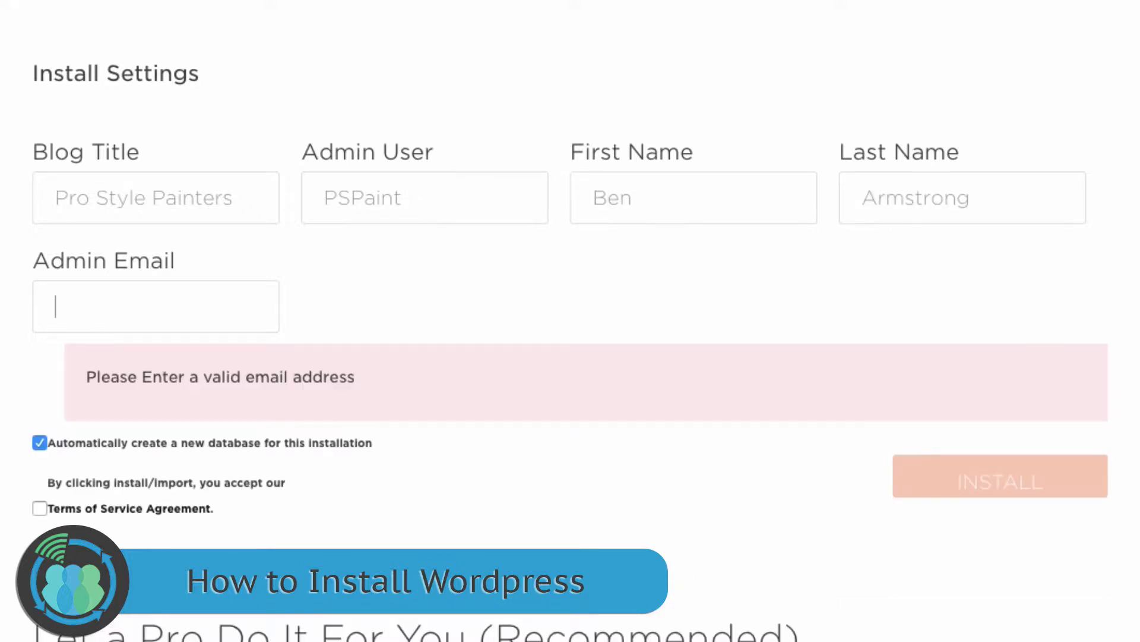
pyautogui.write('ben')
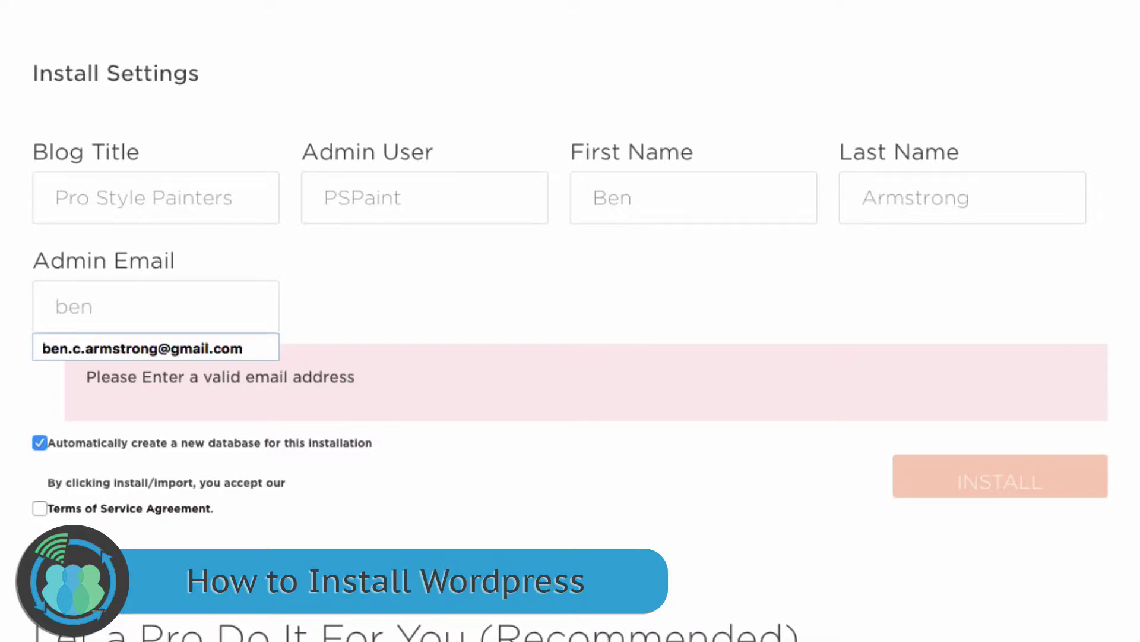
pyautogui.click(116, 350)
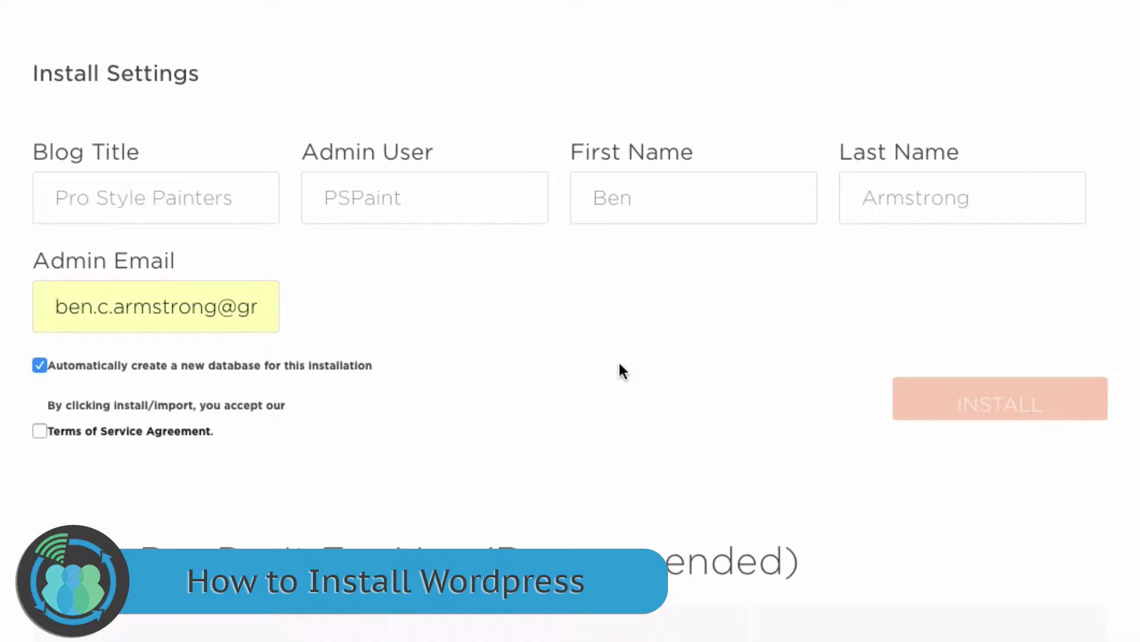
pyautogui.click(39, 432)
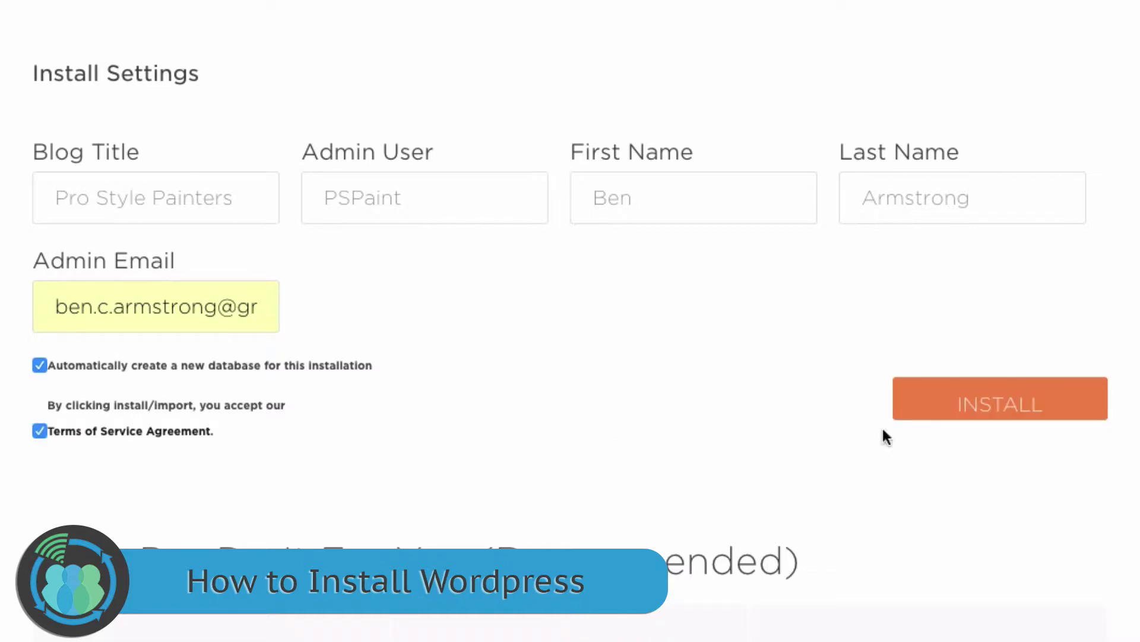
pyautogui.click(984, 410)
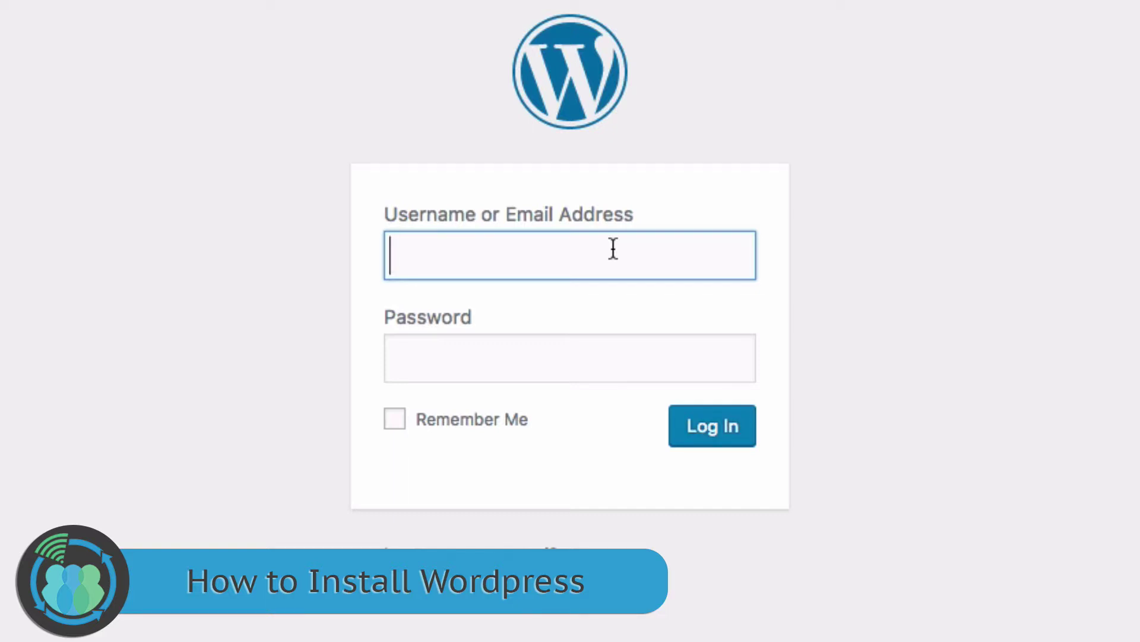
# Log in to WordPress as PSPaint with the account password and dismiss the save-password prompt
pyautogui.write('PSPaint')
pyautogui.press('Tab')
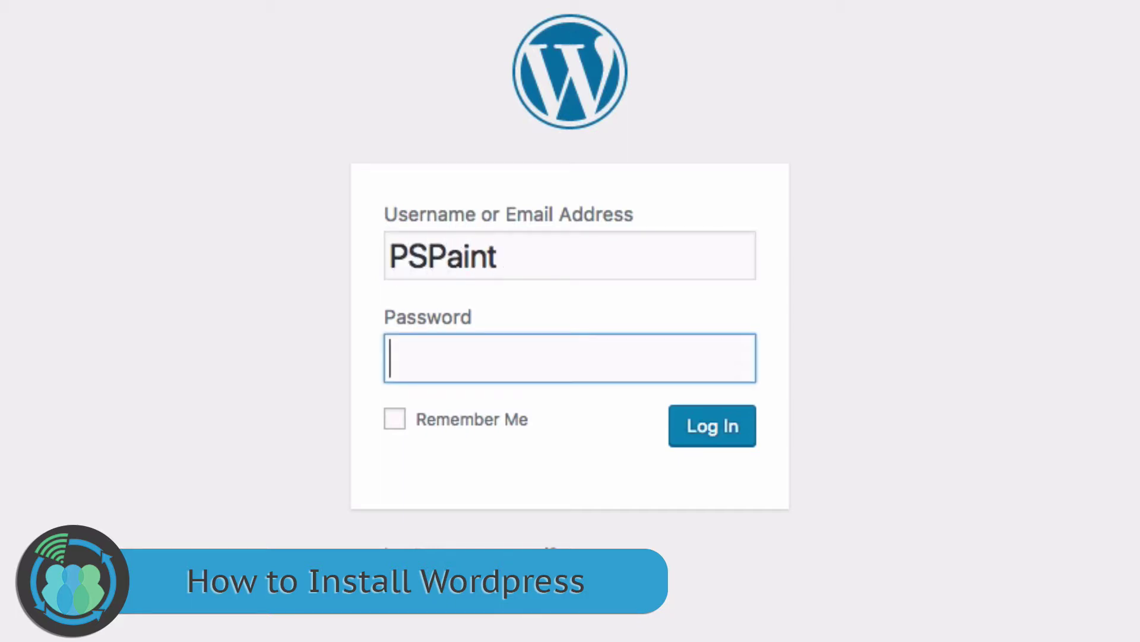
pyautogui.press('super+v')
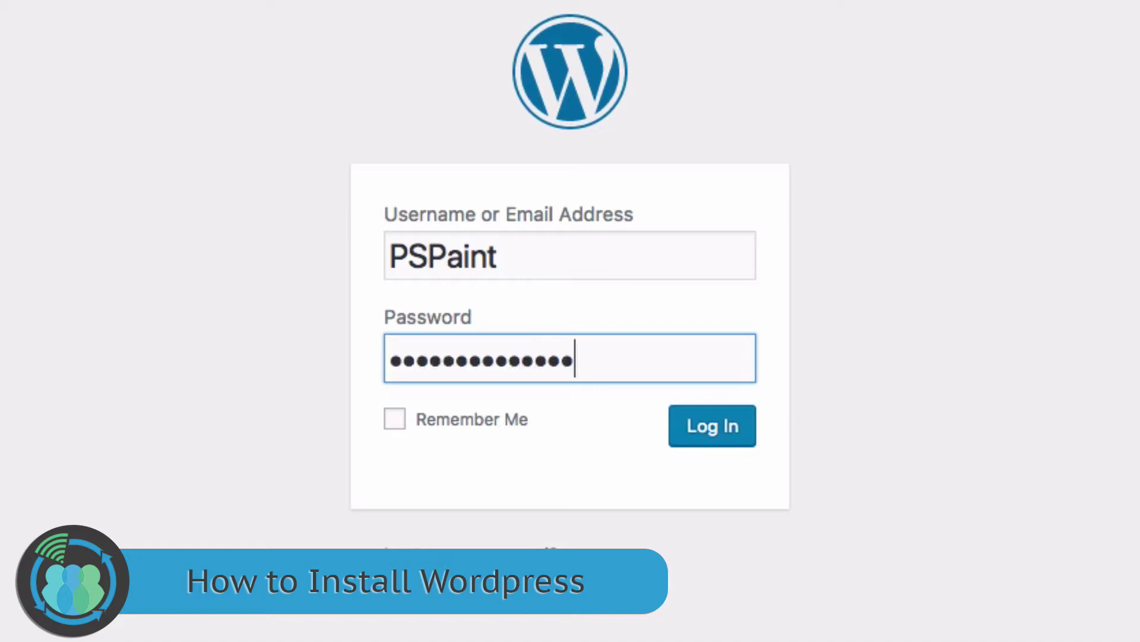
pyautogui.click(730, 437)
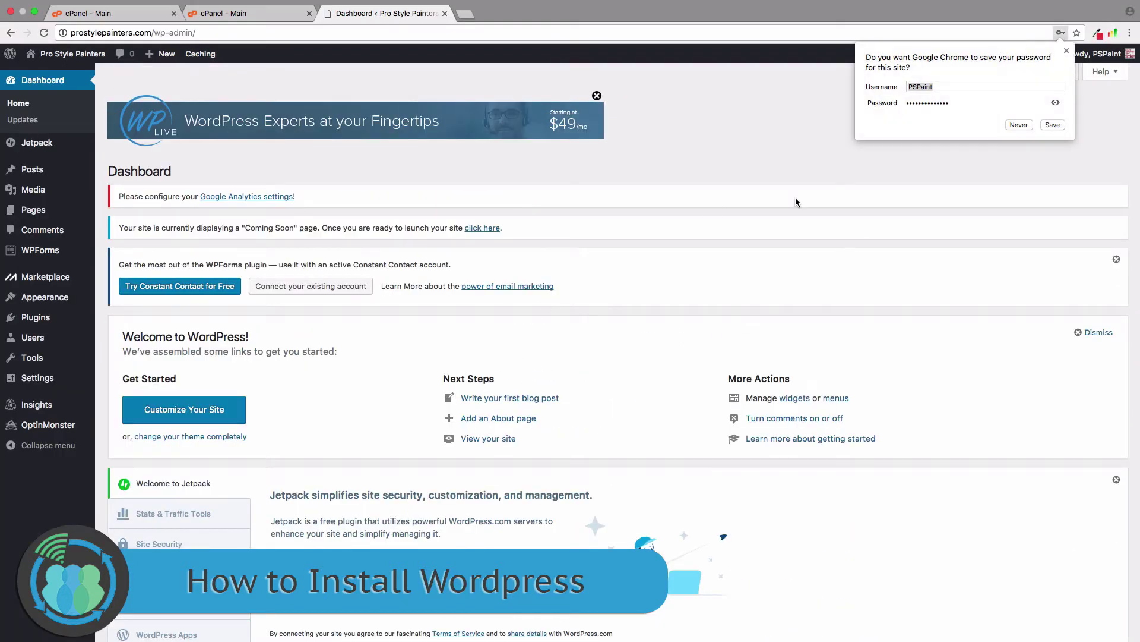
pyautogui.click(1067, 50)
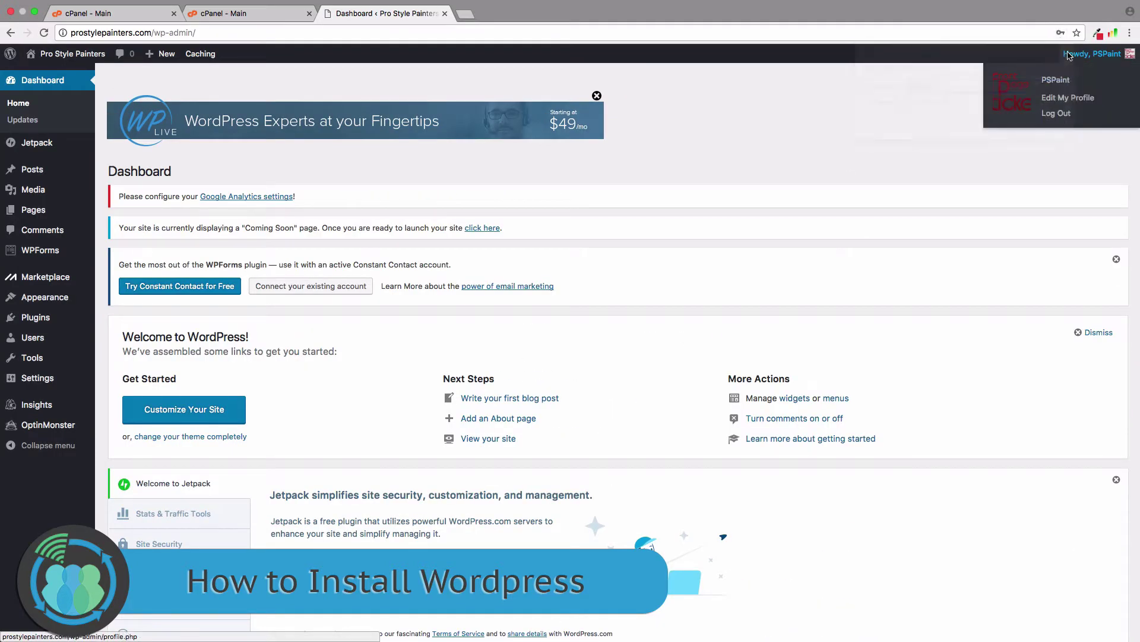